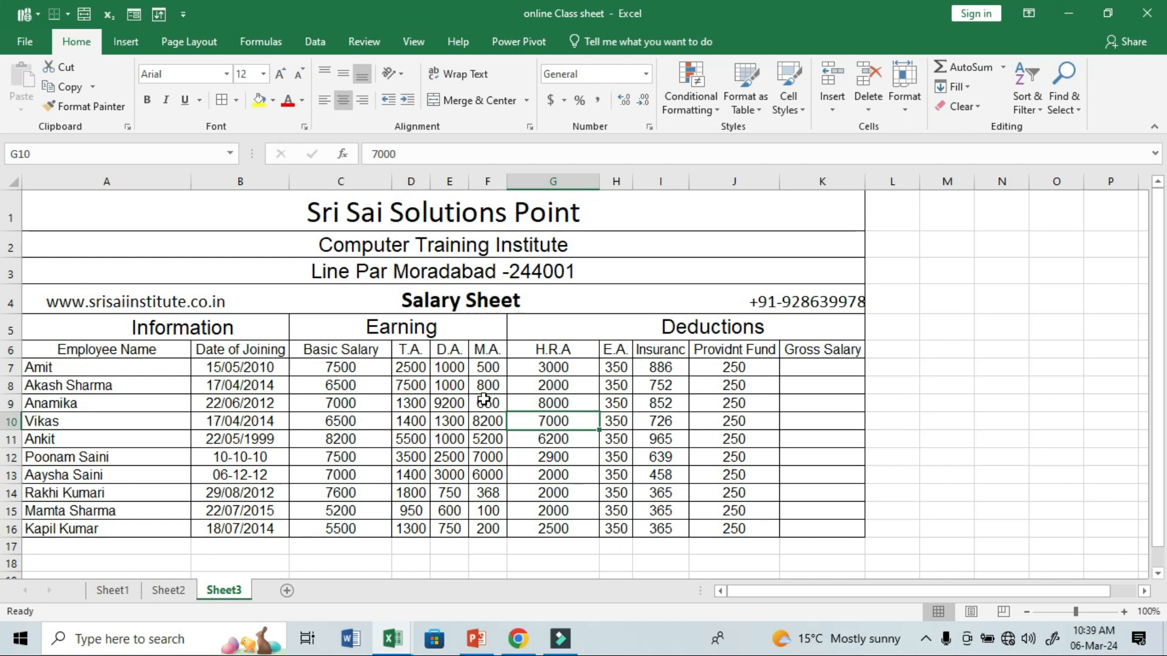
# Widen the T.A. and D.A. columns of the salary sheet.
pyautogui.moveTo(480, 185); pyautogui.dragTo(499, 185)
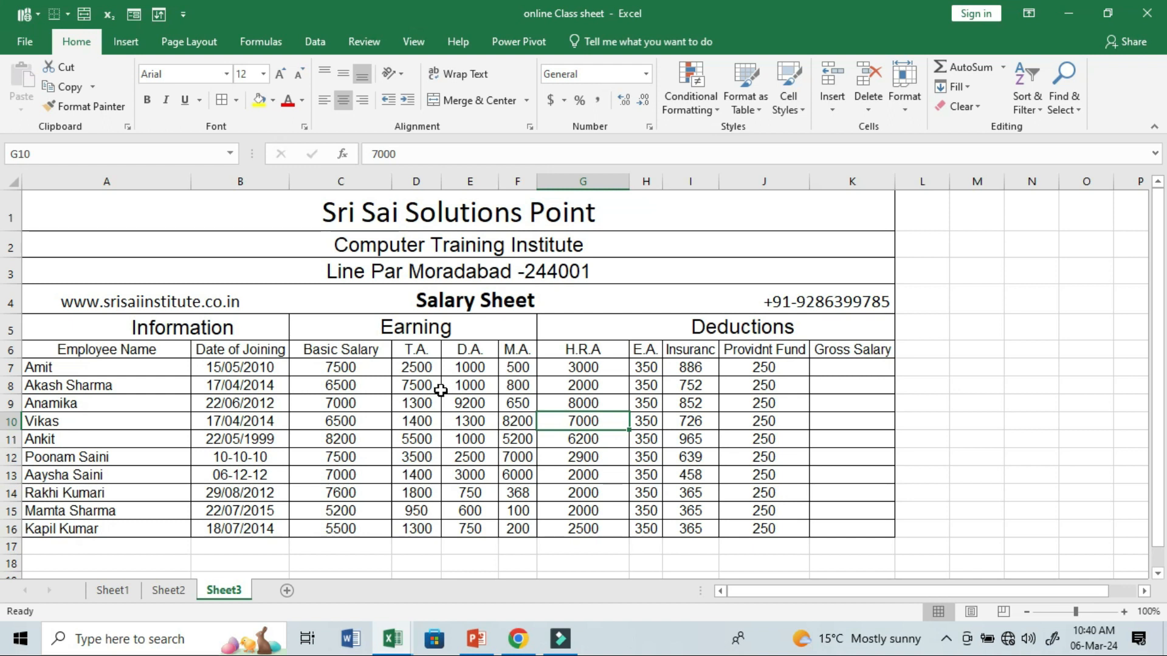
pyautogui.click(753, 368)
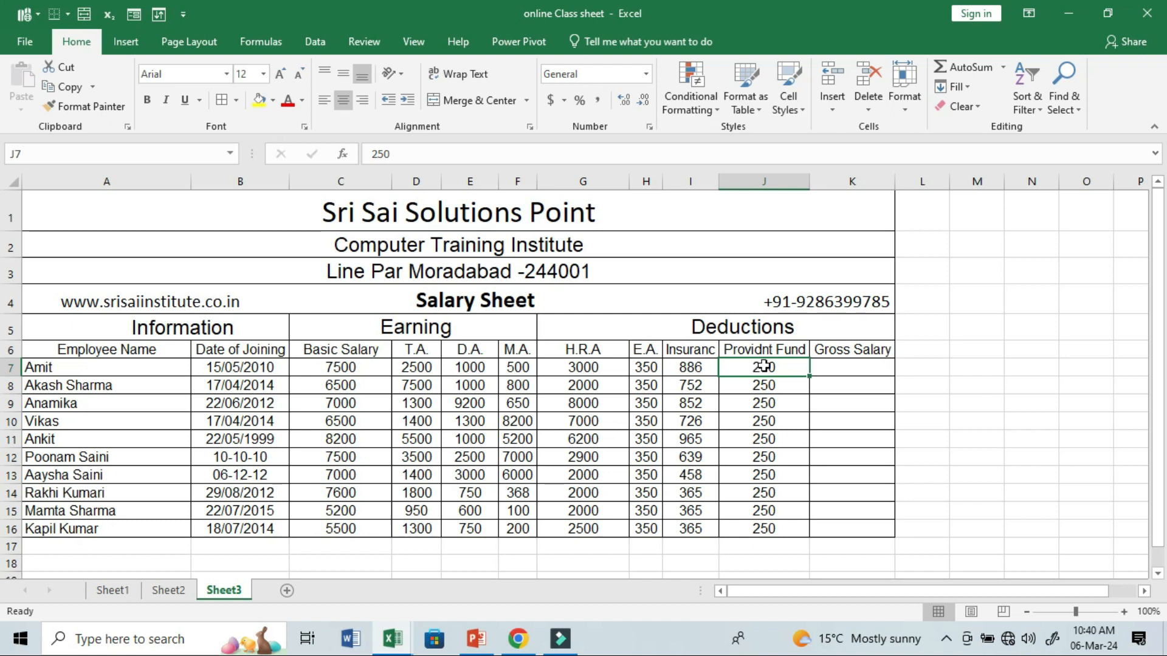
# Begin the Gross Salary formula in K7 by adding Basic Salary, T.A., D.A. and M.A.: =C7+D7+E7+F7.
pyautogui.click(836, 365)
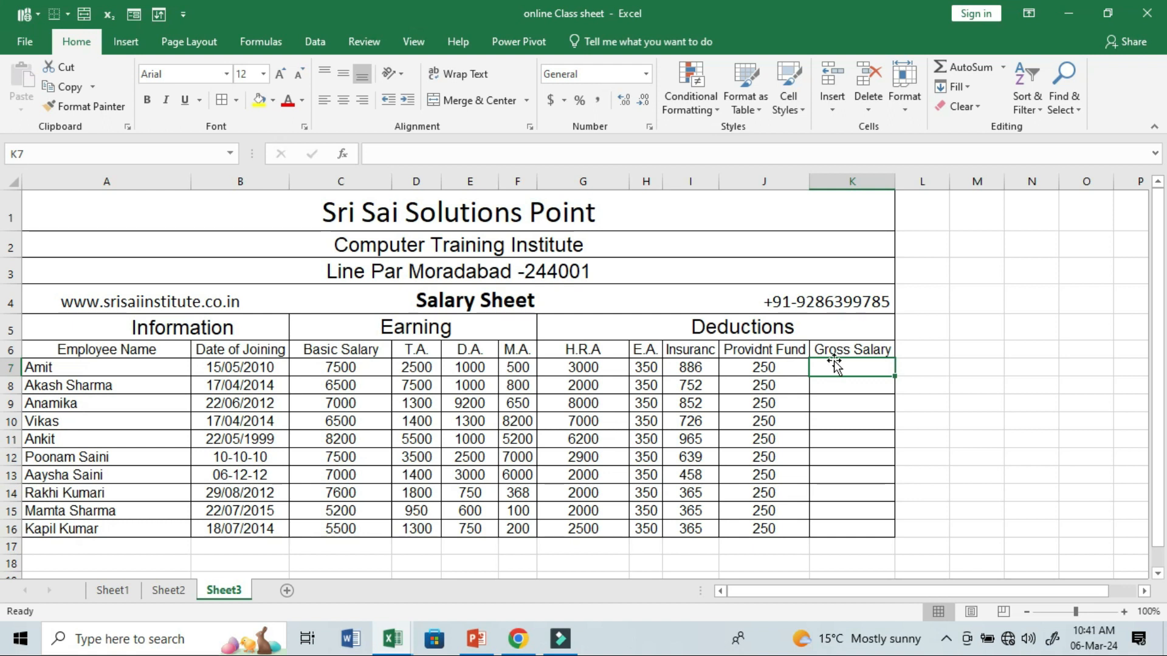
pyautogui.write('=')
pyautogui.press('BackSpace')
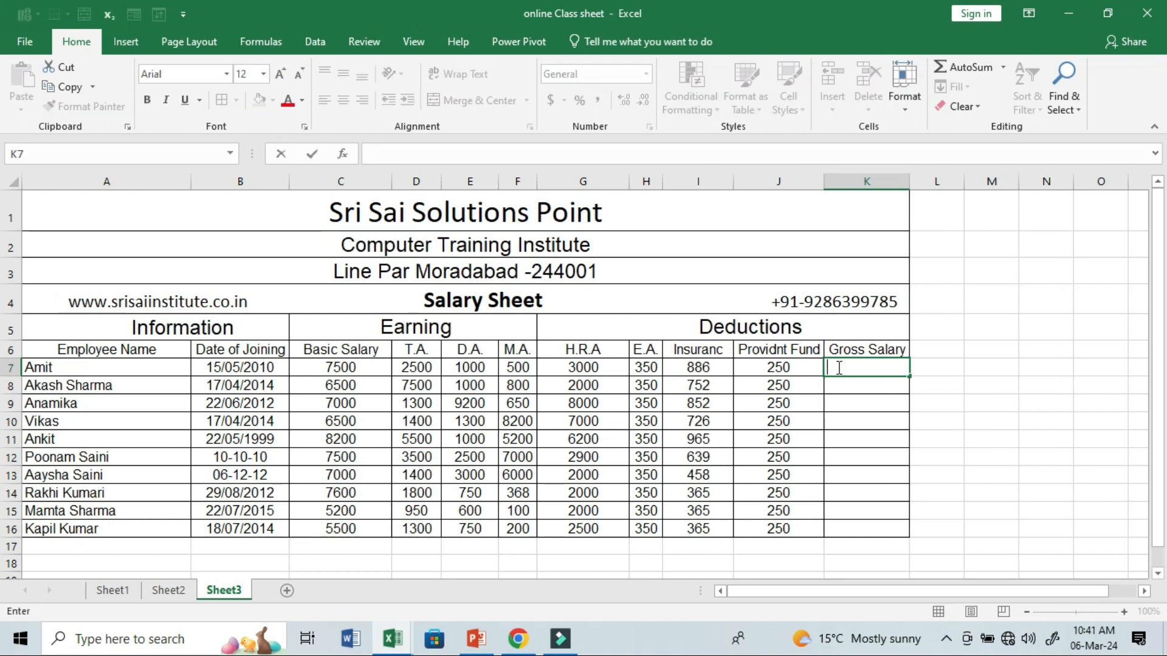
pyautogui.write('=')
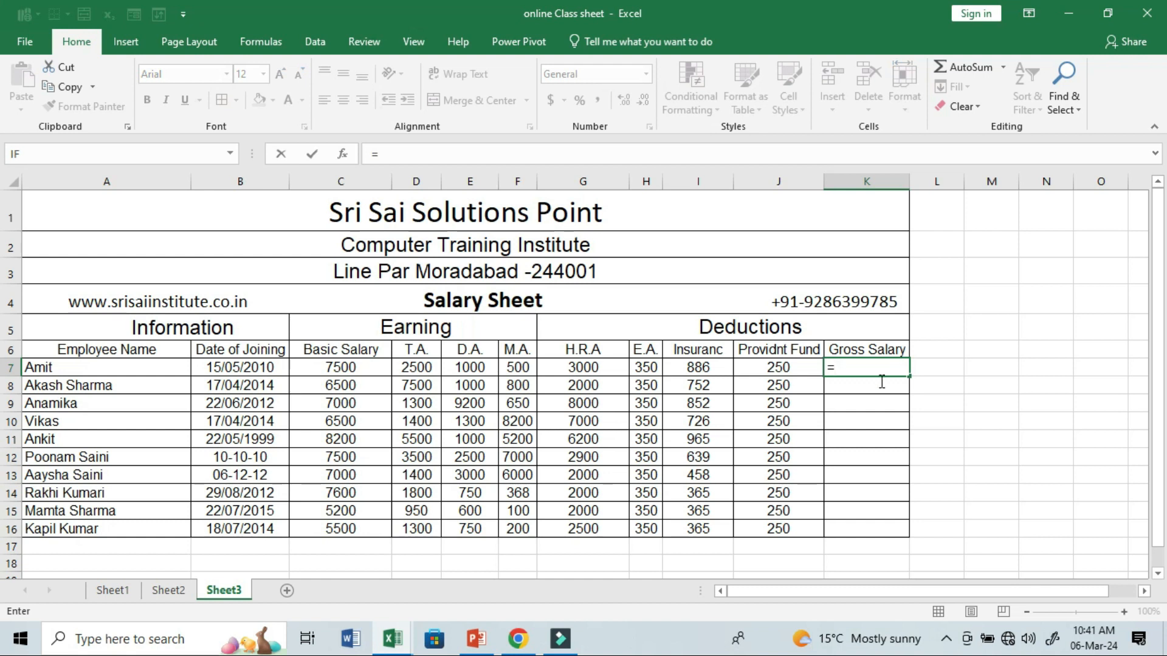
pyautogui.click(375, 364)
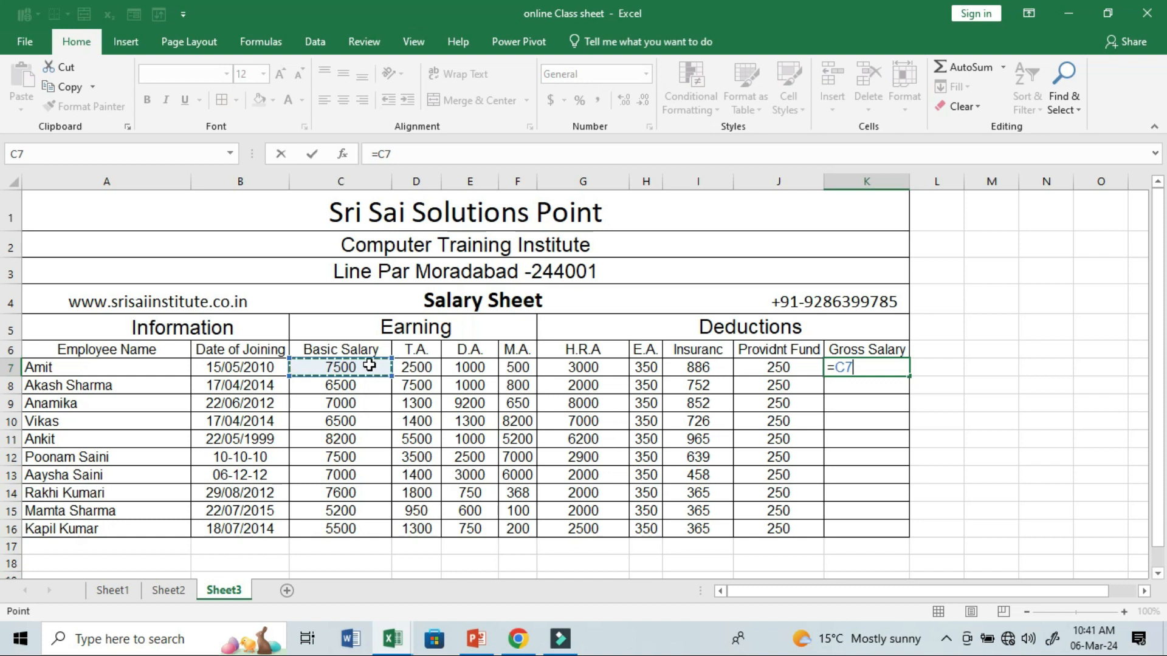
pyautogui.write('+')
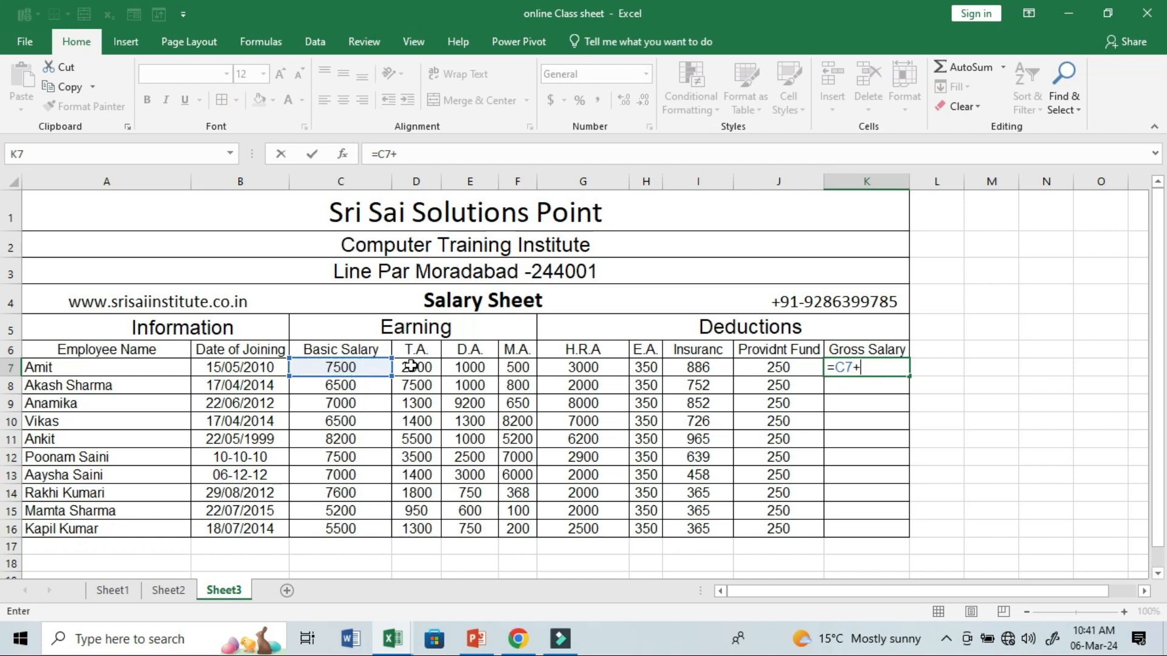
pyautogui.click(412, 365)
pyautogui.write('+')
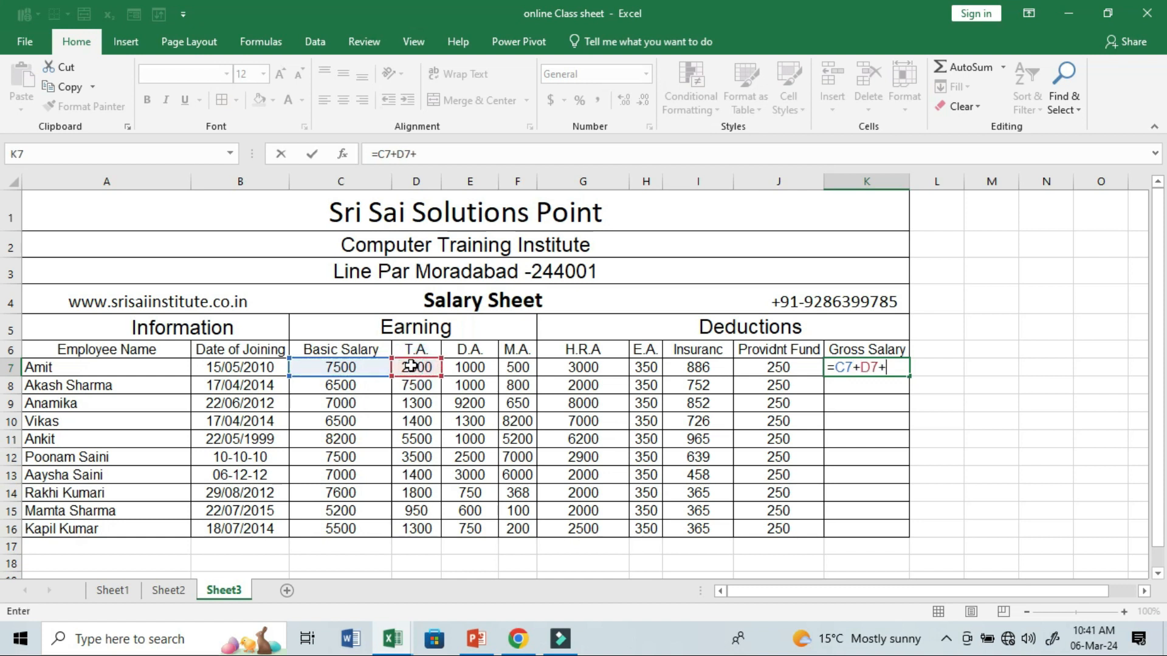
pyautogui.click(471, 366)
pyautogui.write('+')
pyautogui.click(514, 371)
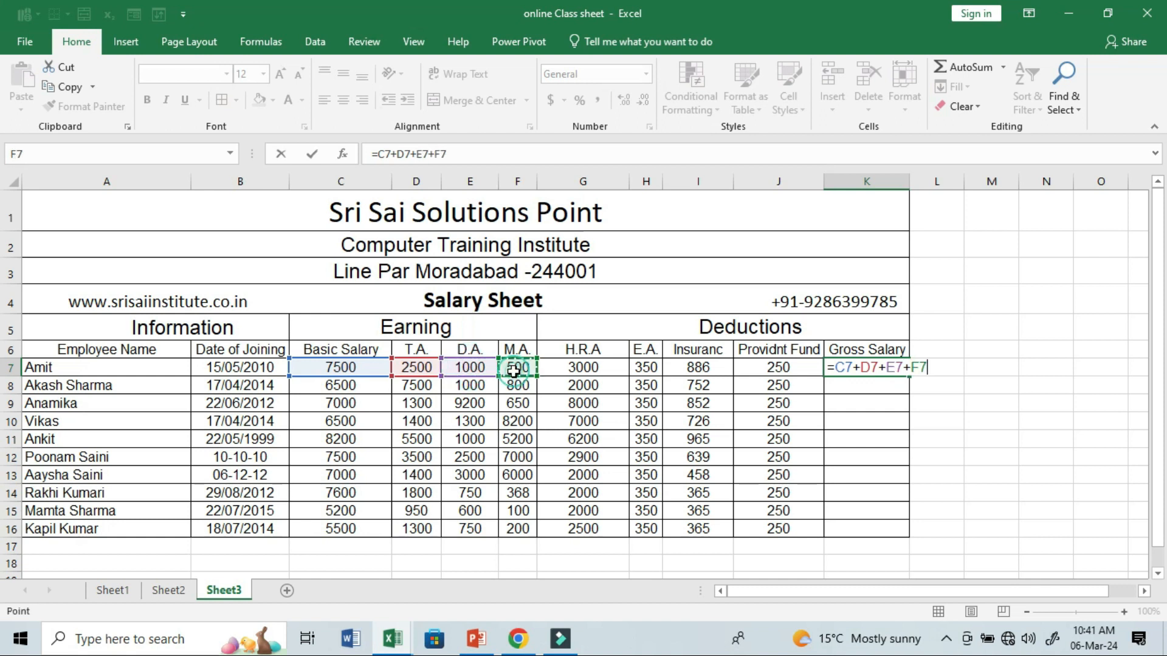
# Complete the K7 formula by adding H.R.A. and E.A. and subtracting insurance and provident fund: +G7+H7-I7-J7.
pyautogui.write('+')
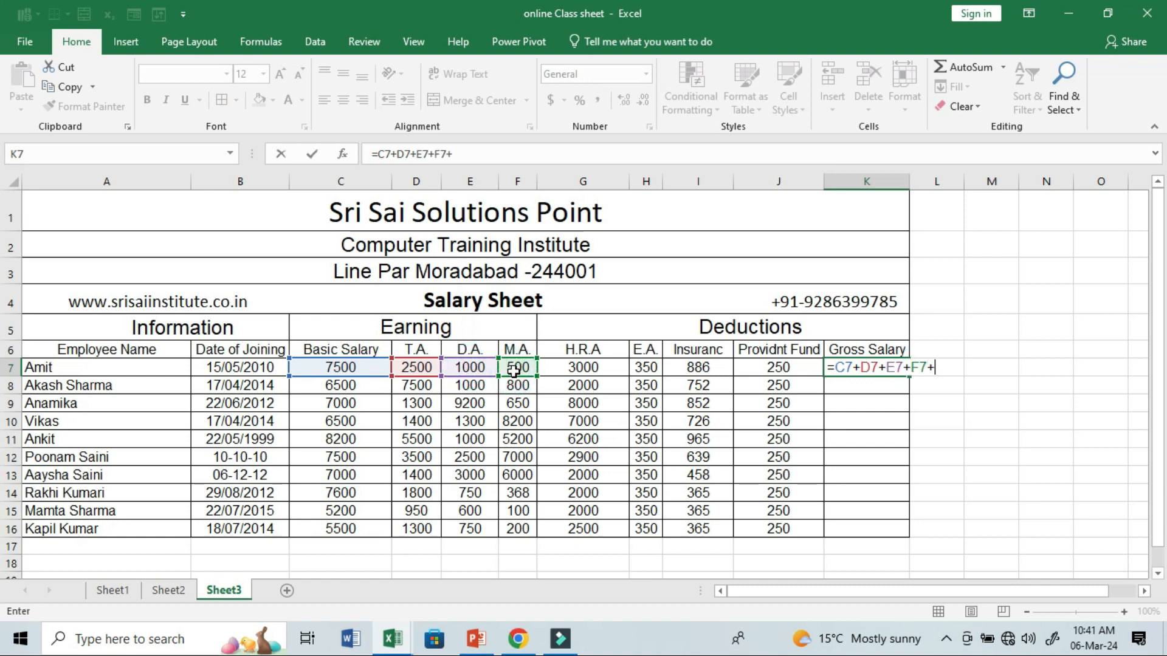
pyautogui.click(552, 367)
pyautogui.write('+')
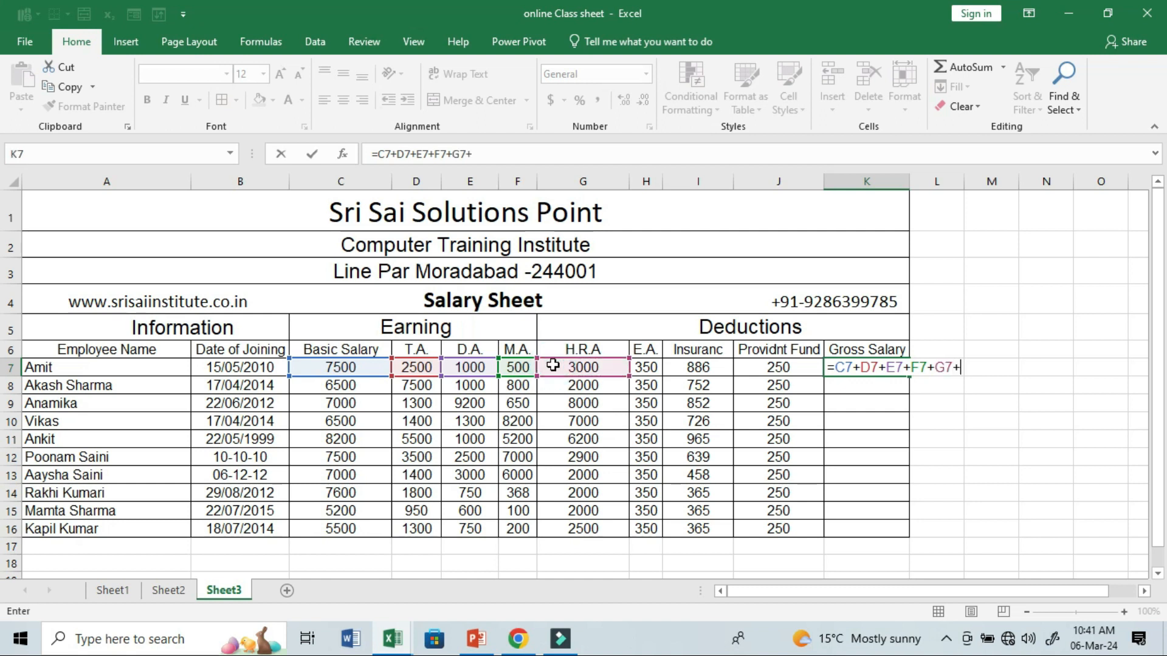
pyautogui.click(649, 364)
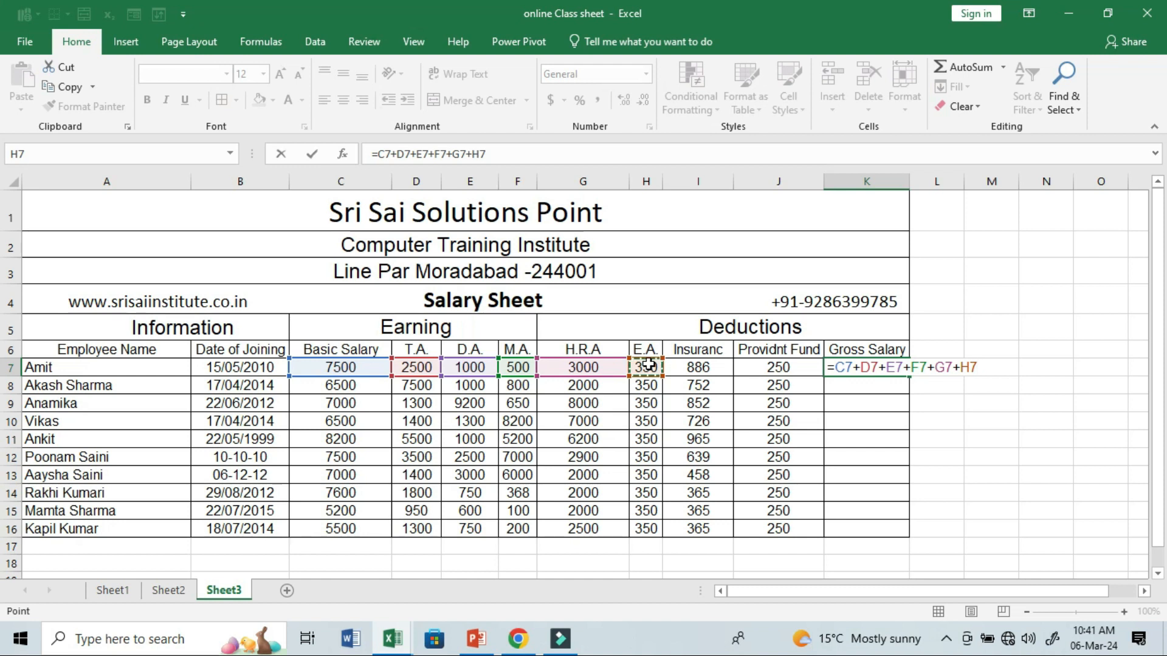
pyautogui.write('+')
pyautogui.press('BackSpace')
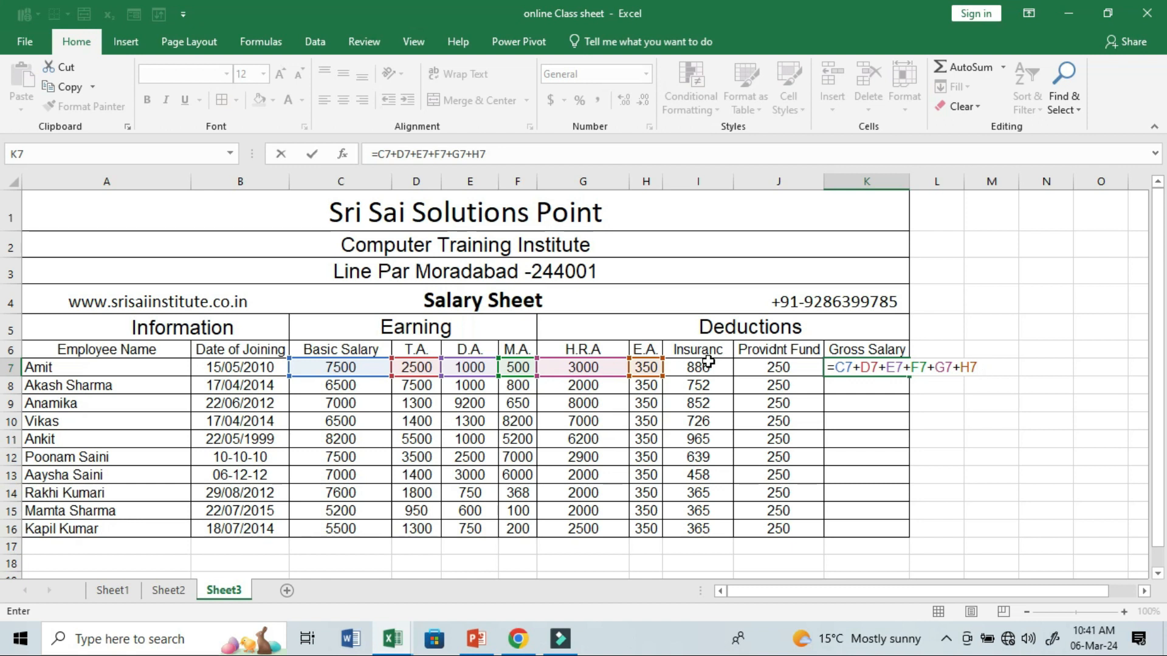
pyautogui.write('-')
pyautogui.click(708, 363)
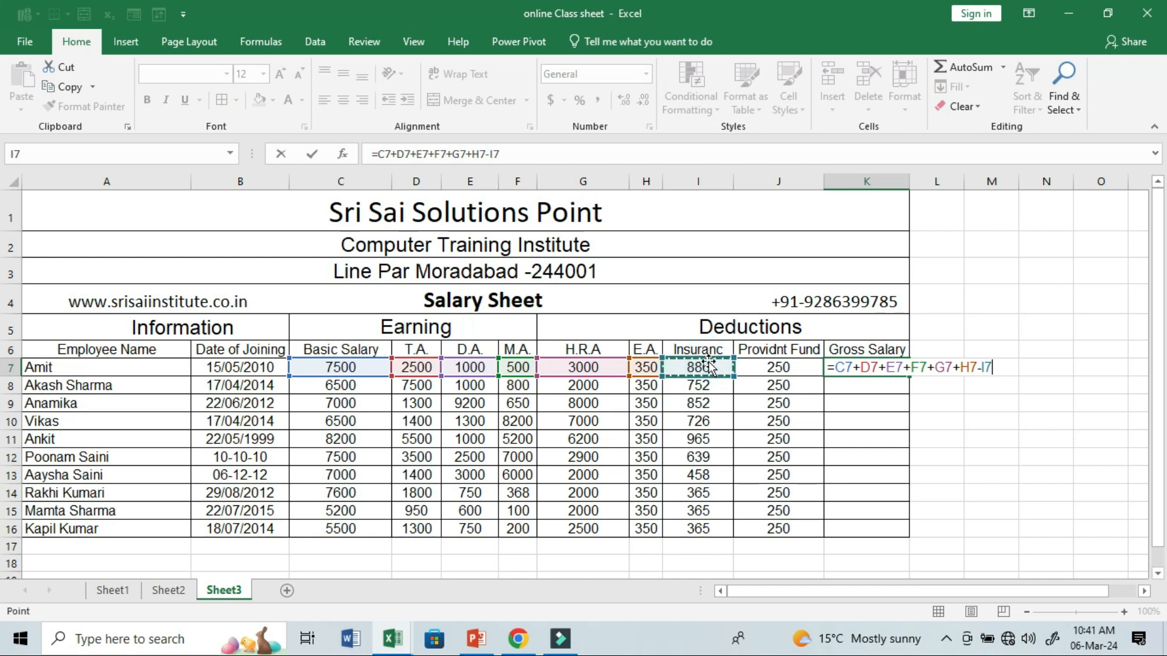
pyautogui.write('-')
pyautogui.click(758, 365)
pyautogui.press('Return')
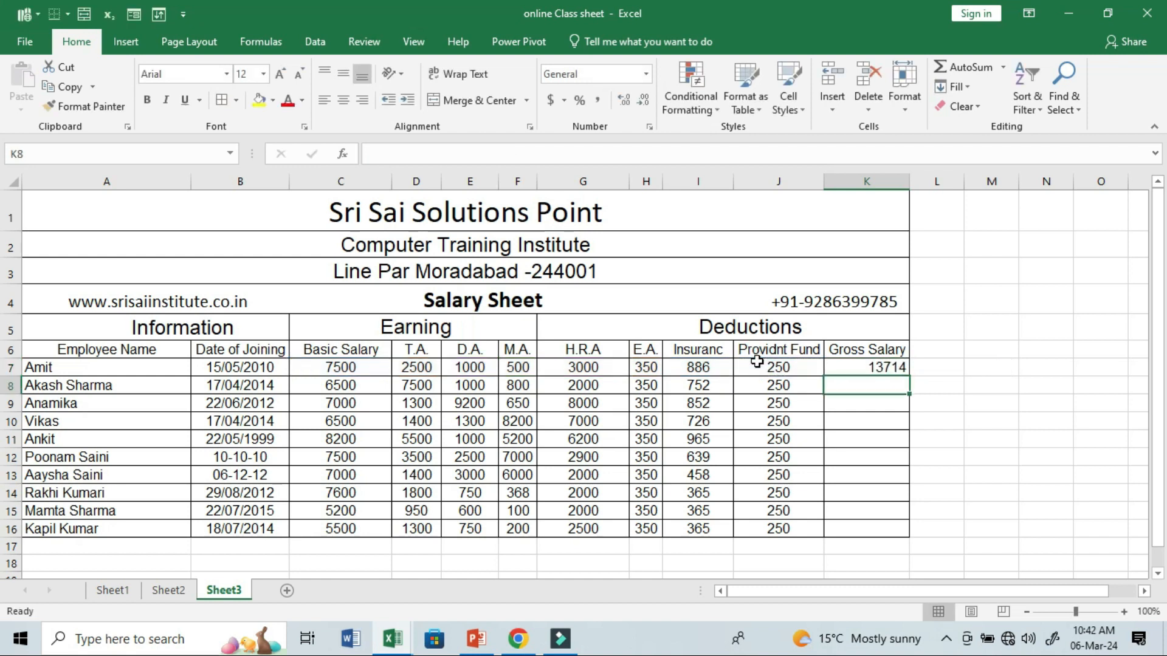
pyautogui.click(843, 369)
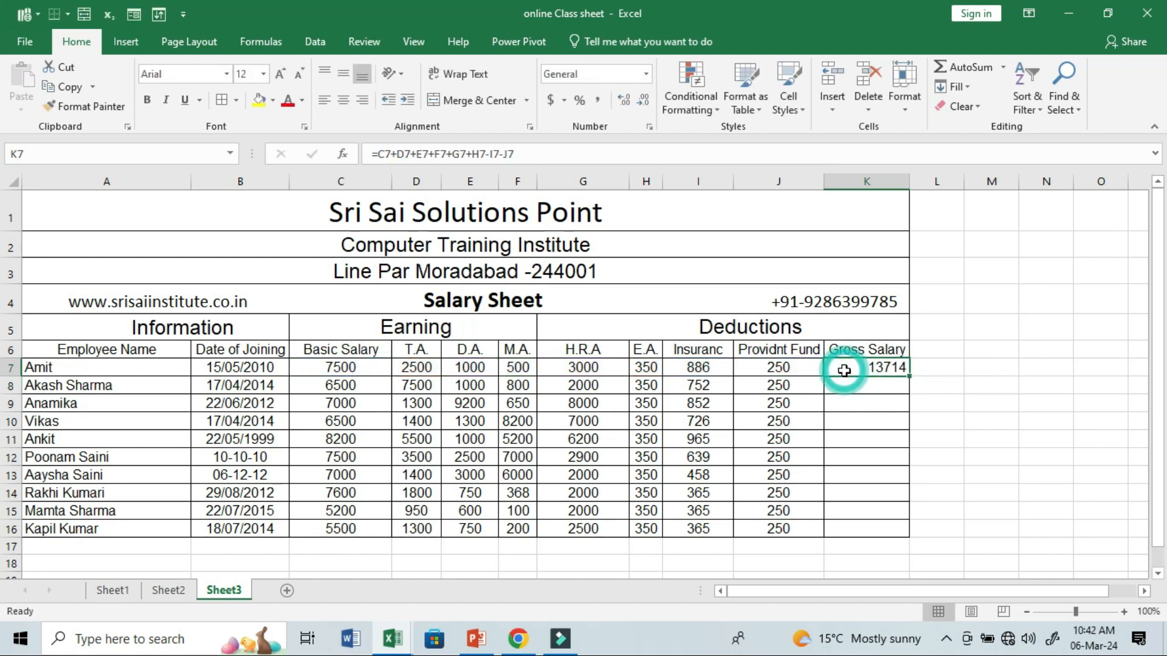
pyautogui.press('Down')
pyautogui.press('alt')
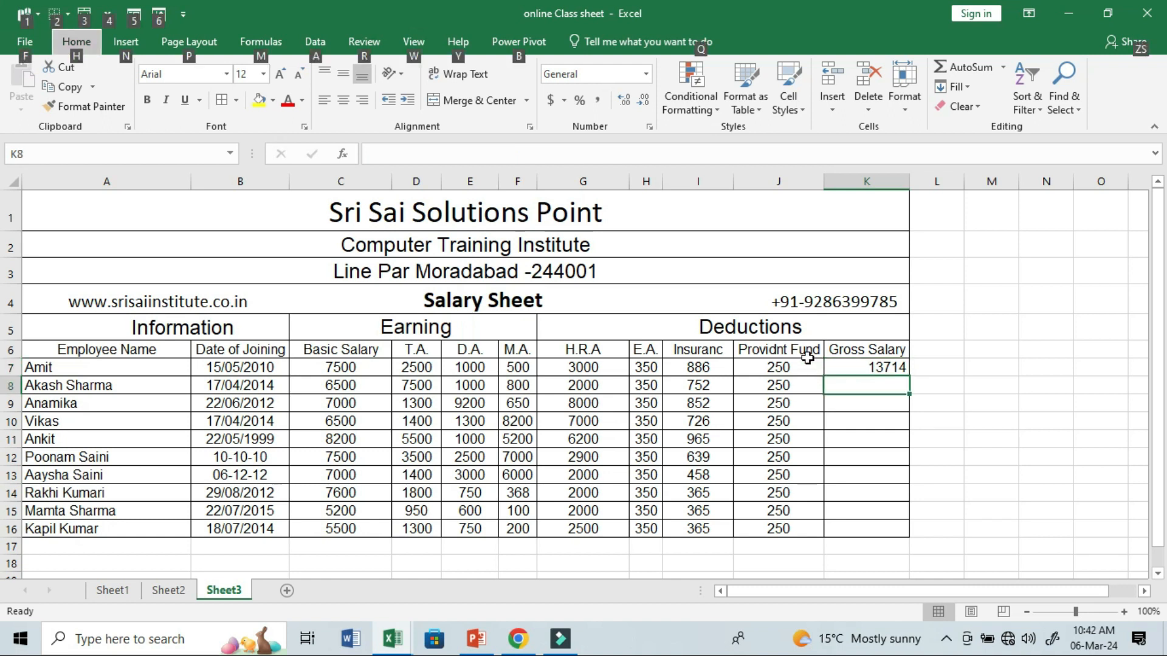
pyautogui.click(846, 403)
pyautogui.click(839, 386)
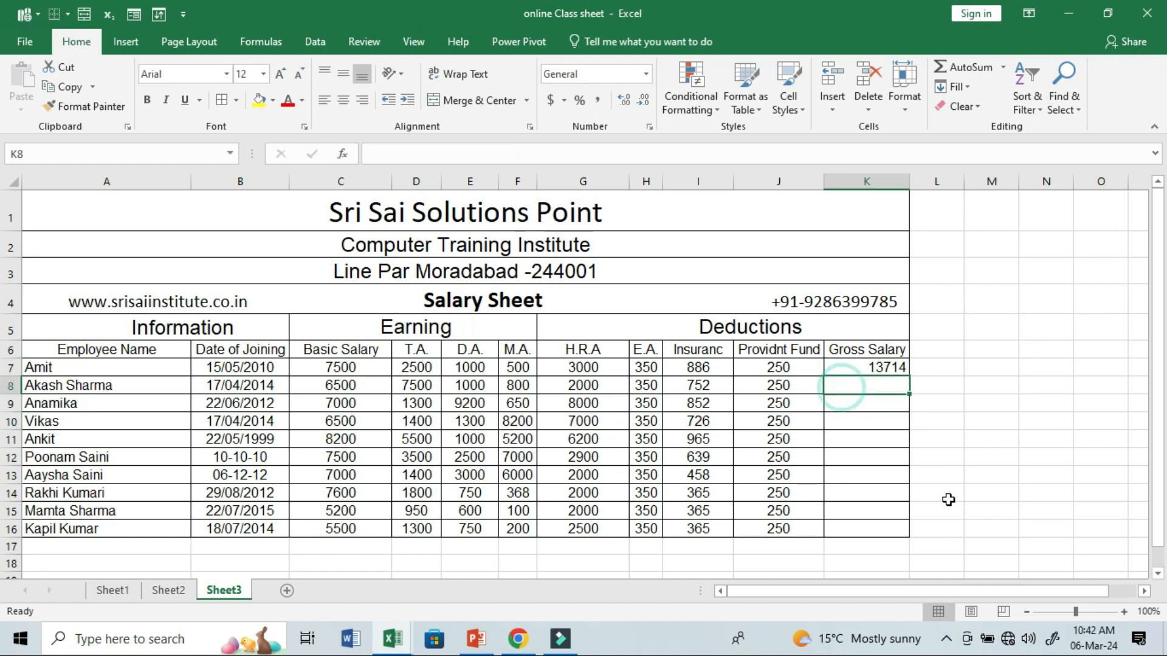
# Begin the second employee's Gross Salary formula in K8 by adding the four earning columns: =C8+D8+E8+F8.
pyautogui.moveTo(1078, 611); pyautogui.dragTo(1086, 611)
pyautogui.click(1027, 382)
pyautogui.write('=')
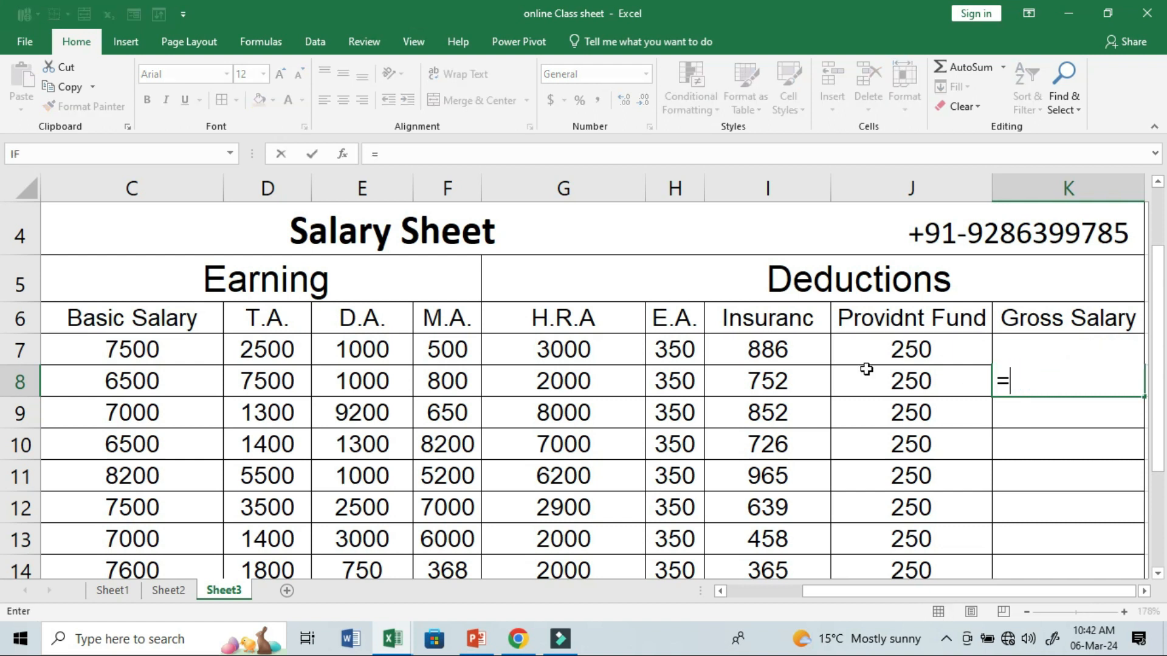
pyautogui.click(183, 383)
pyautogui.write('+')
pyautogui.click(231, 383)
pyautogui.write('6')
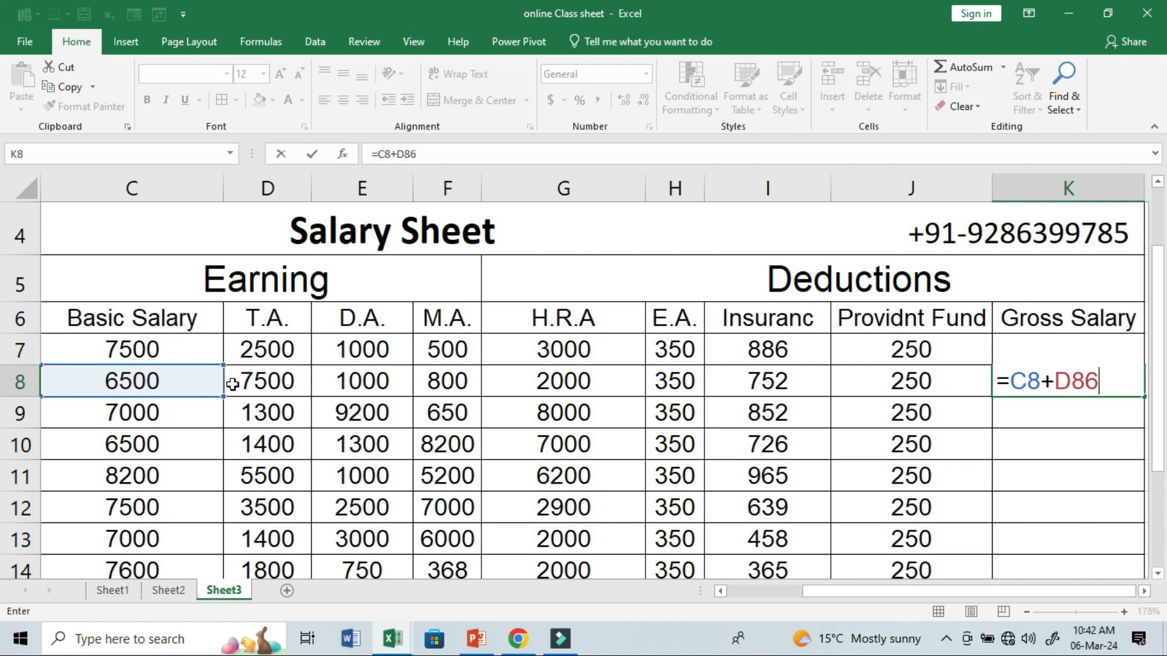
pyautogui.press('BackSpace')
pyautogui.write('+')
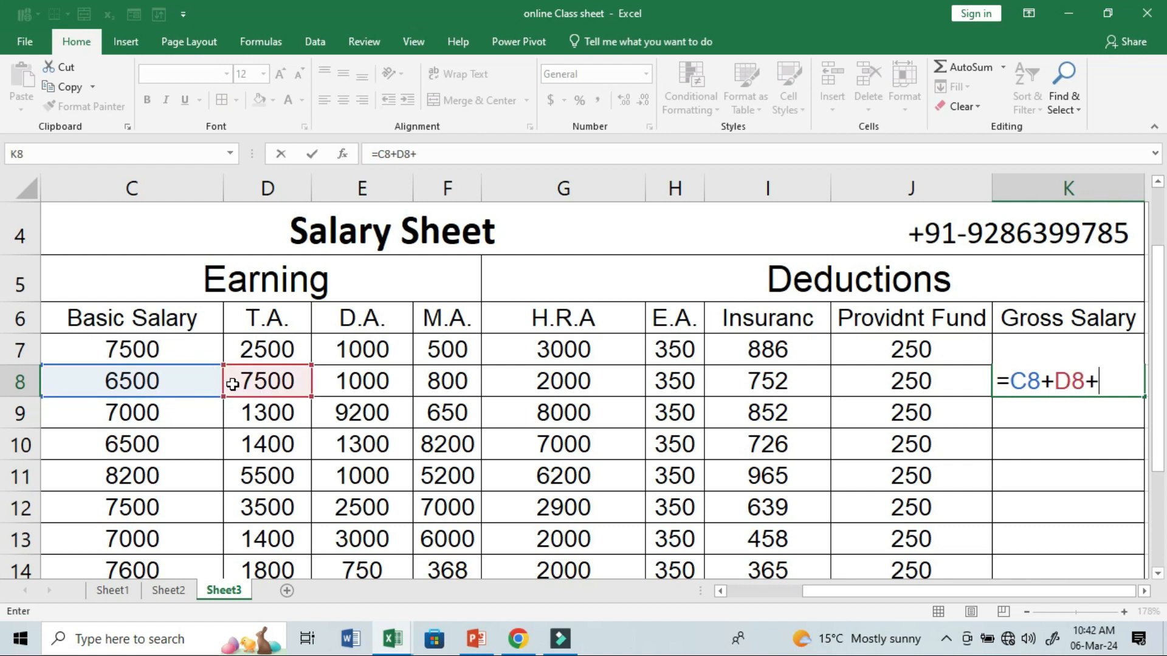
pyautogui.click(344, 379)
pyautogui.write('+')
pyautogui.click(462, 377)
# Complete the K8 formula by adding H.R.A. and E.A. and subtracting insurance and provident fund: +G8+H8-I8-J8.
pyautogui.write('+')
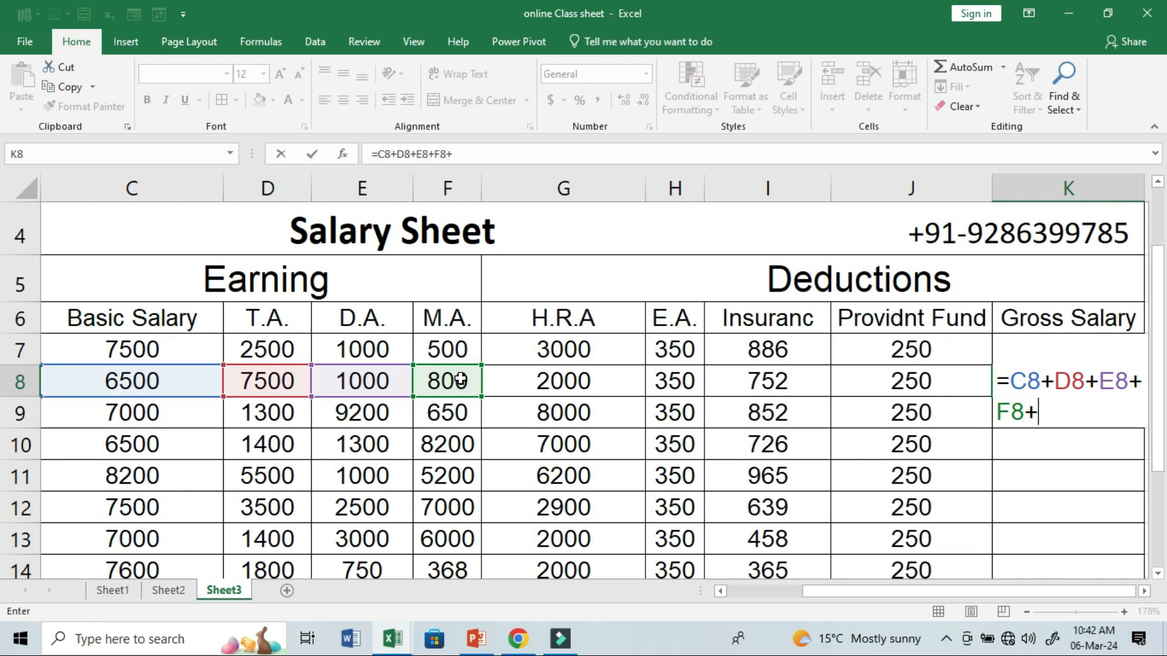
pyautogui.click(541, 383)
pyautogui.write('+')
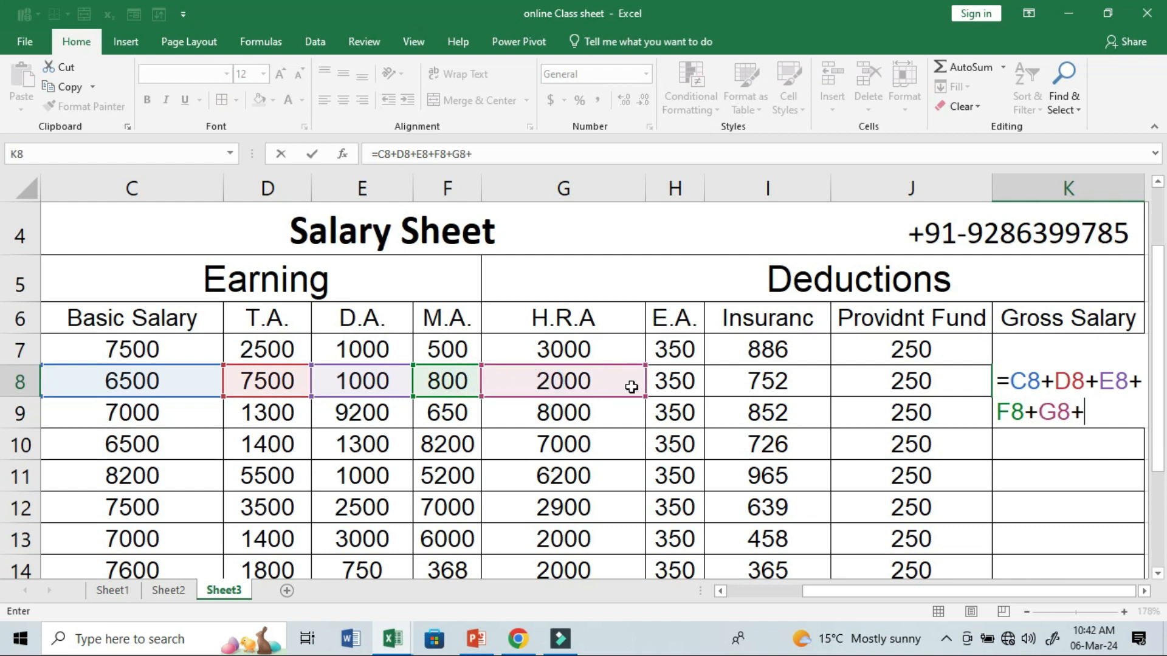
pyautogui.click(659, 388)
pyautogui.write('-')
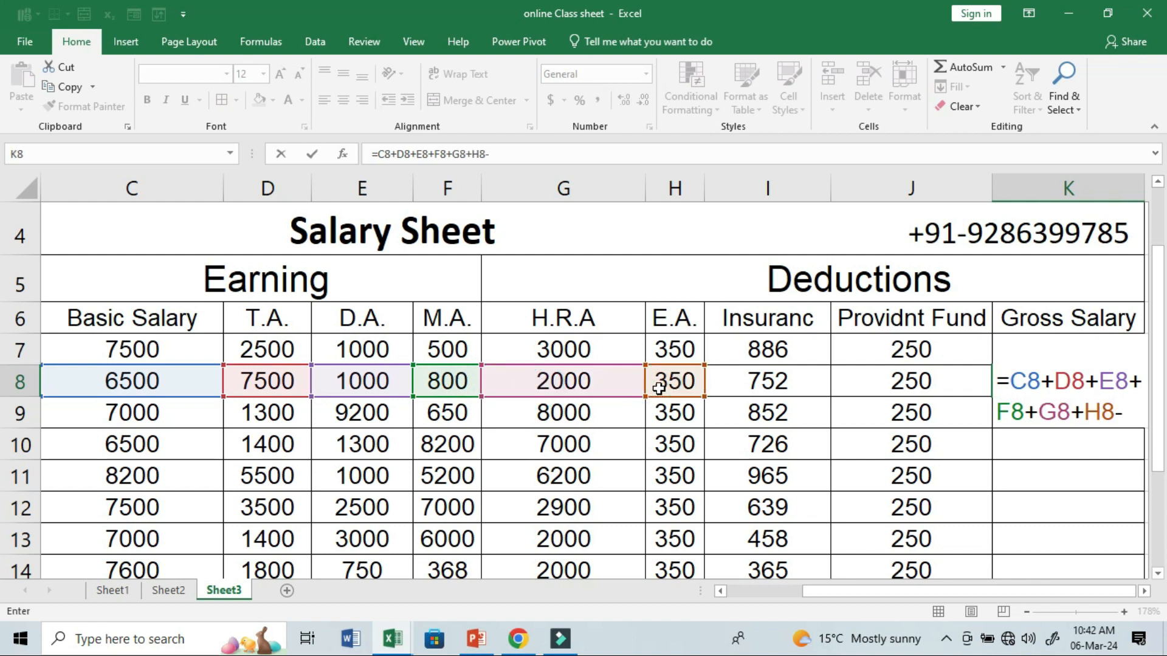
pyautogui.click(716, 388)
pyautogui.write('-')
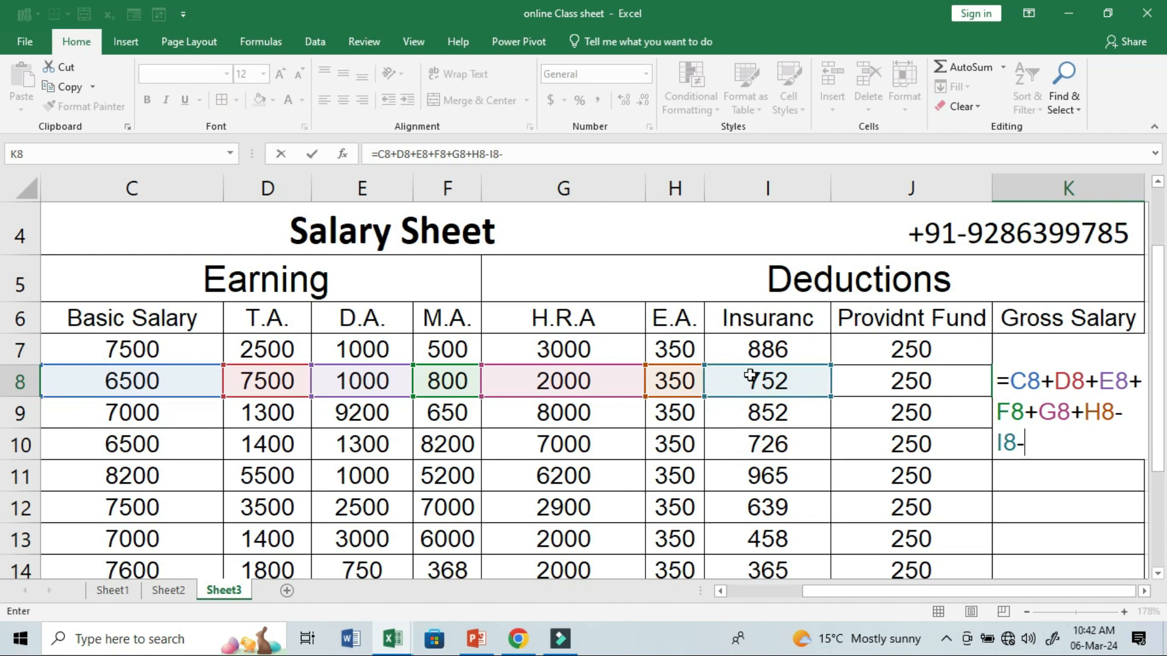
pyautogui.click(842, 387)
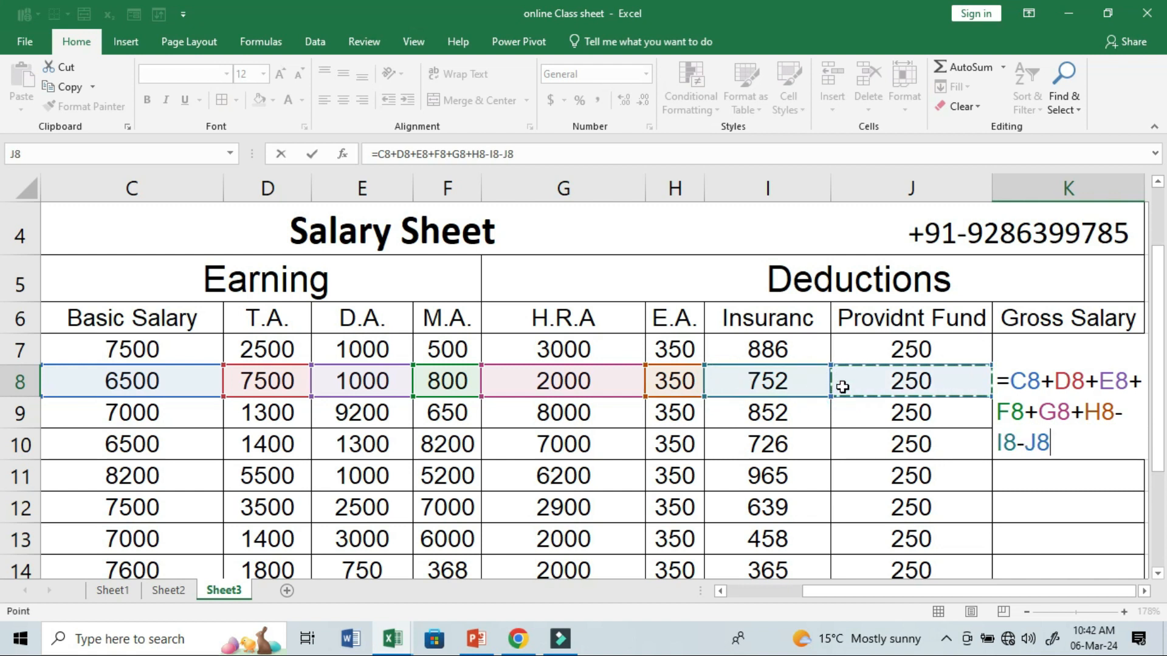
pyautogui.press('Return')
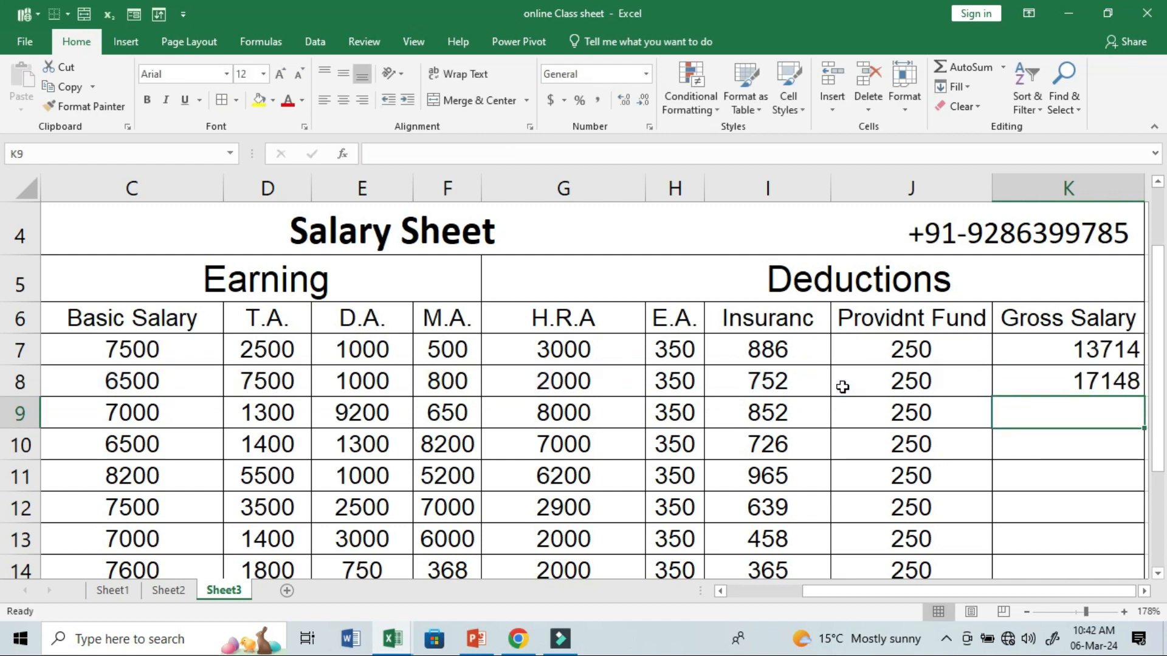
# Fill the Gross Salary formula from K8 down to K16 for the remaining employees.
pyautogui.click(1019, 387)
pyautogui.moveTo(1147, 396); pyautogui.dragTo(1139, 572)
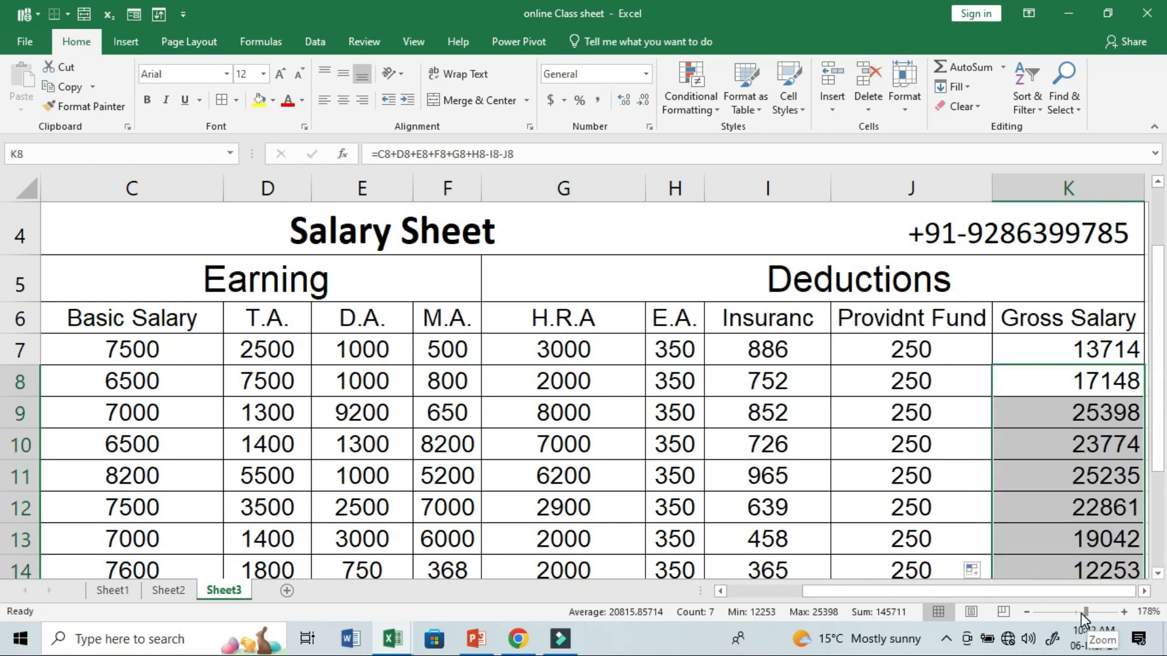
pyautogui.click(1081, 613)
pyautogui.moveTo(1011, 533); pyautogui.dragTo(1016, 569)
pyautogui.scroll(-2, 1009, 573)
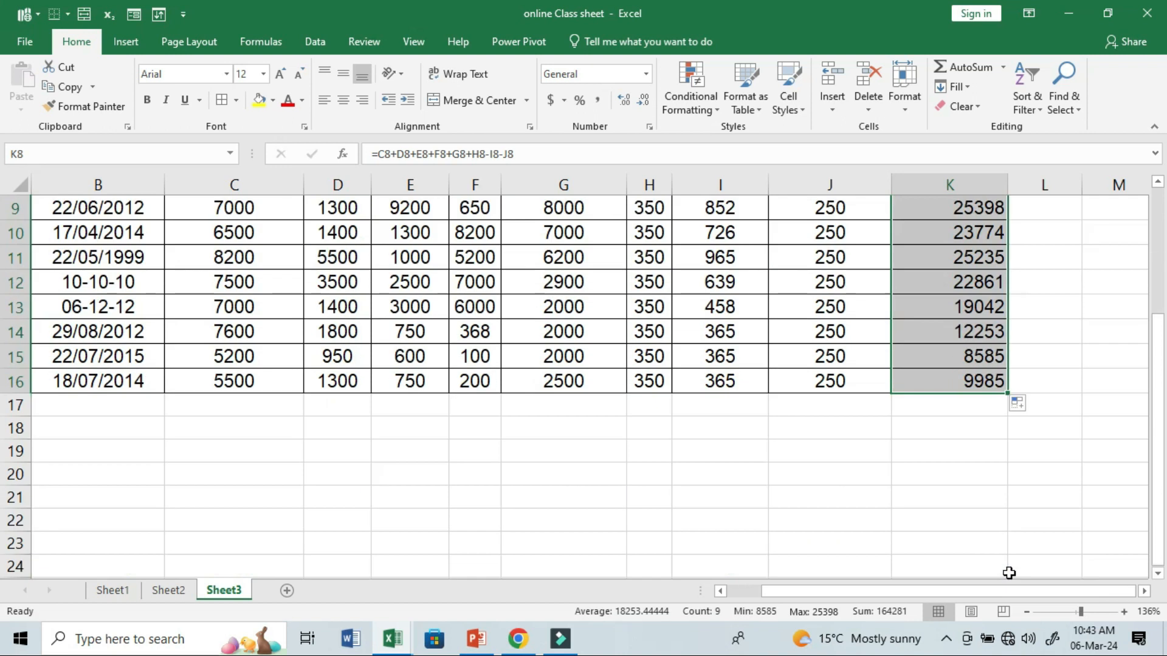
pyautogui.scroll(1, 1001, 498)
pyautogui.click(1079, 613)
pyautogui.moveTo(1078, 615); pyautogui.dragTo(1075, 615)
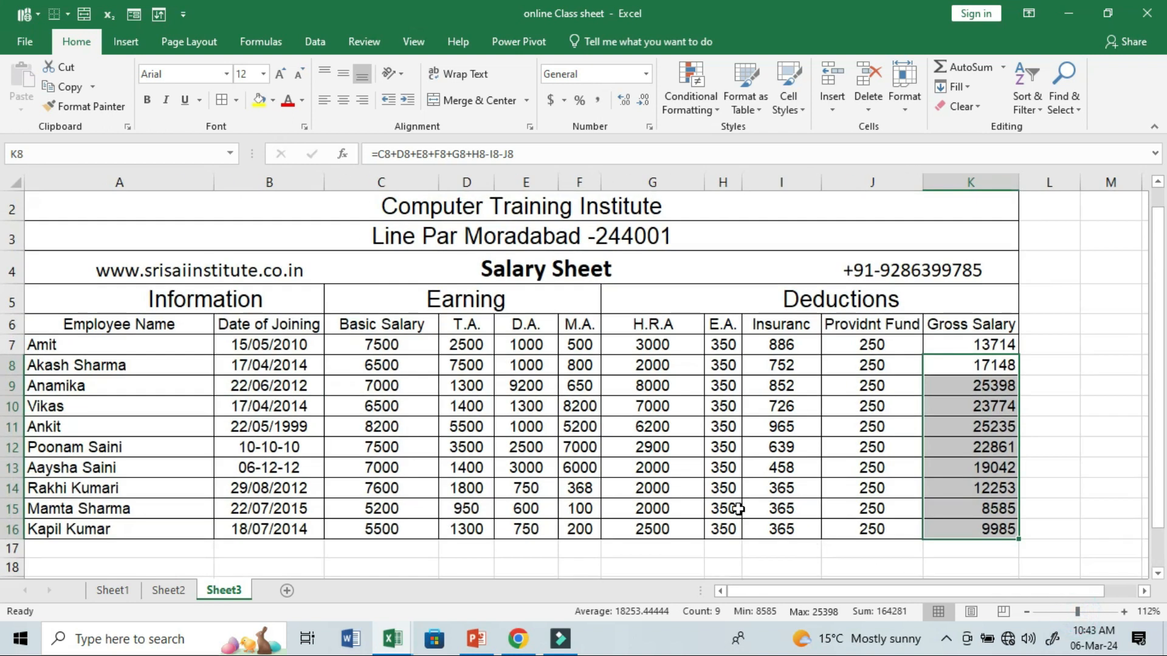
pyautogui.click(527, 549)
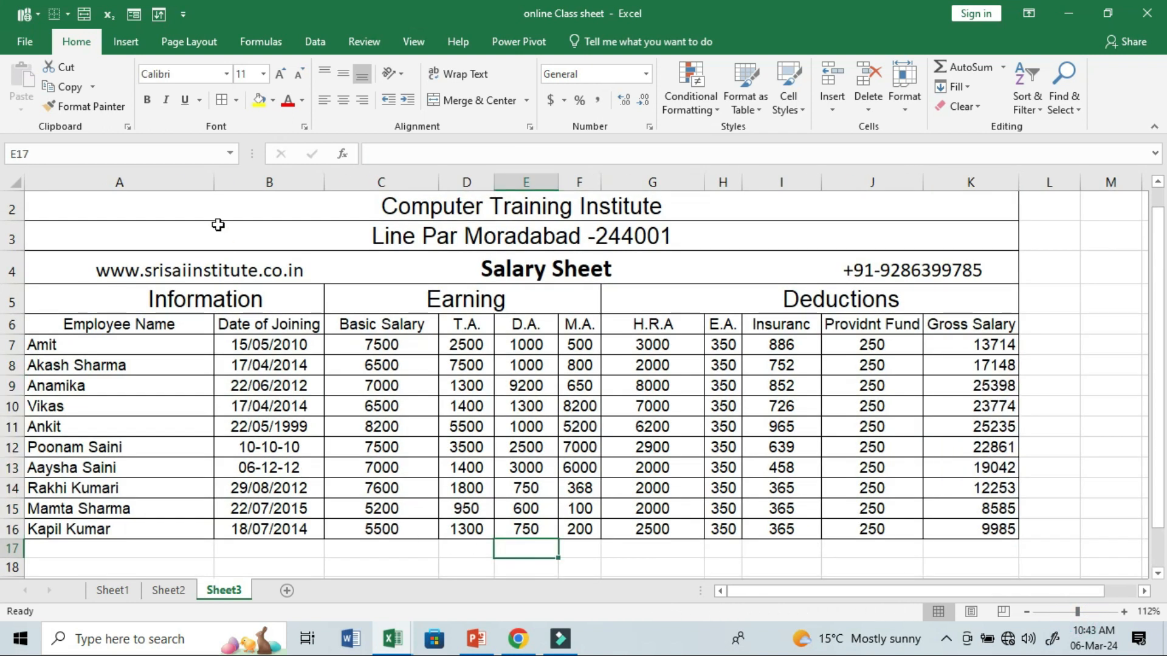